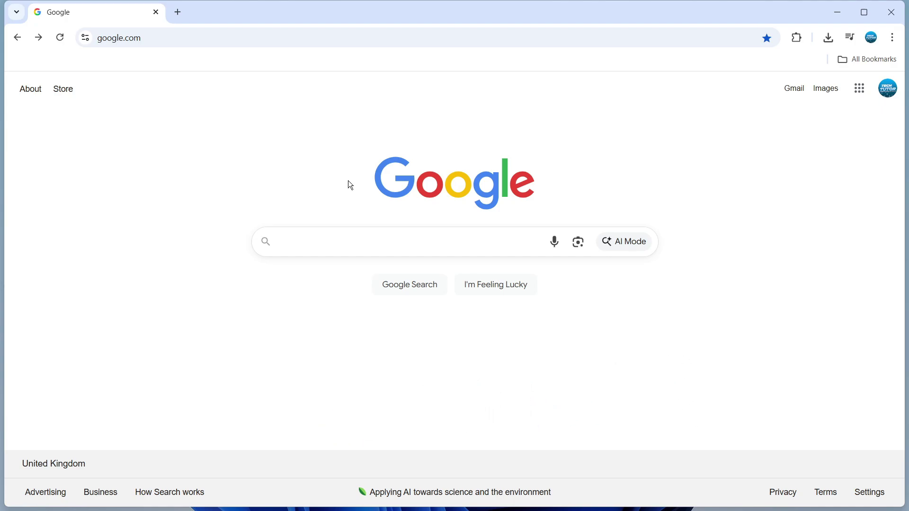
Search Google for 'chrome web store', open the store, and view the Sidebar ChatGPT extension page
click(321, 231)
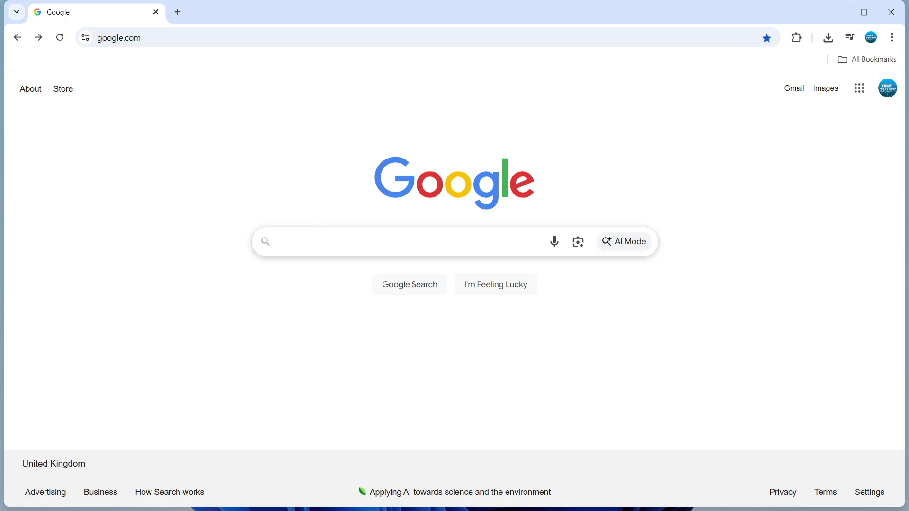
text(chrome)
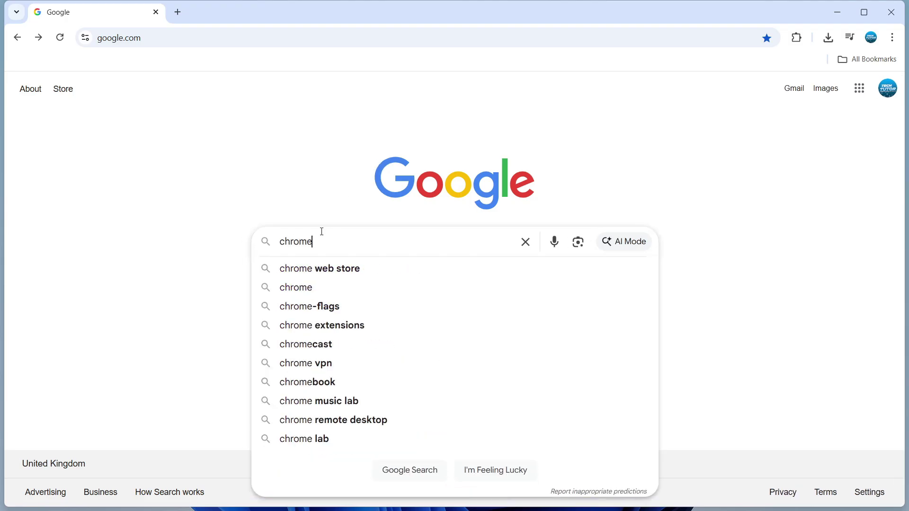
click(339, 269)
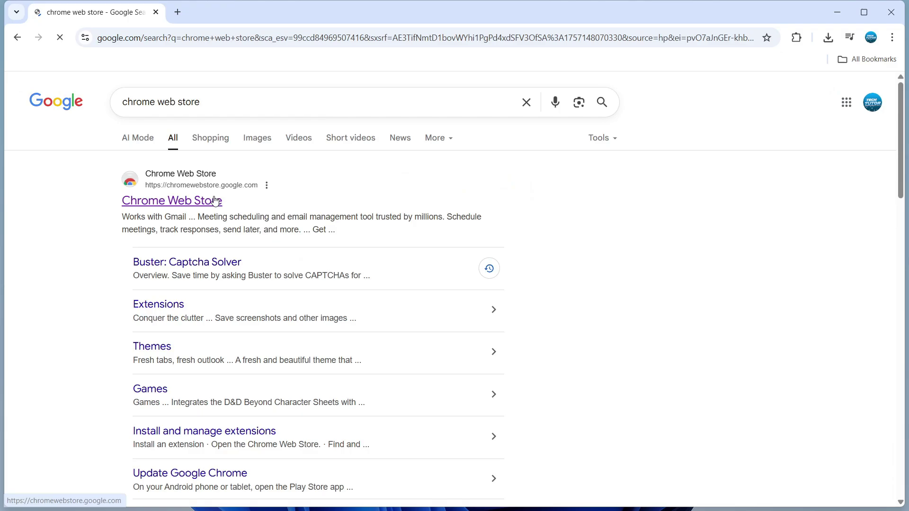
click(212, 201)
scroll(632, 283, down, 3)
scroll(497, 266, down, 2)
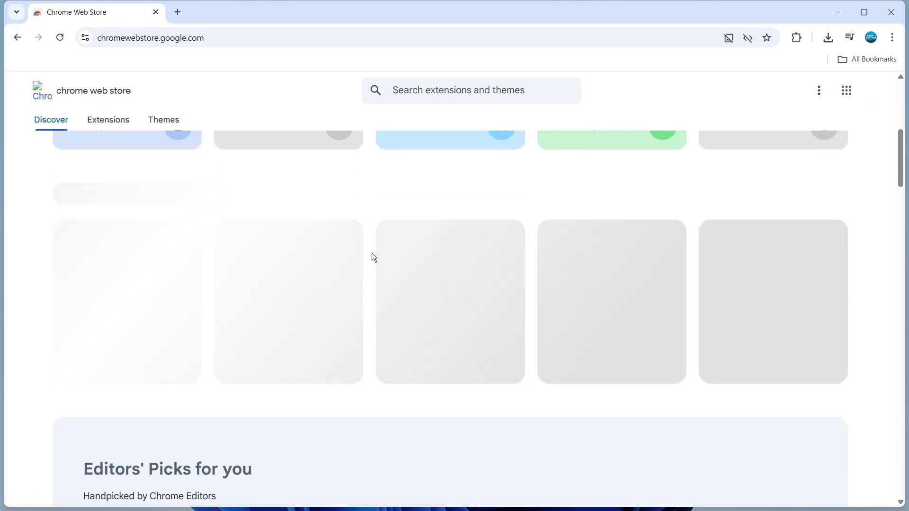
scroll(374, 247, down, 2)
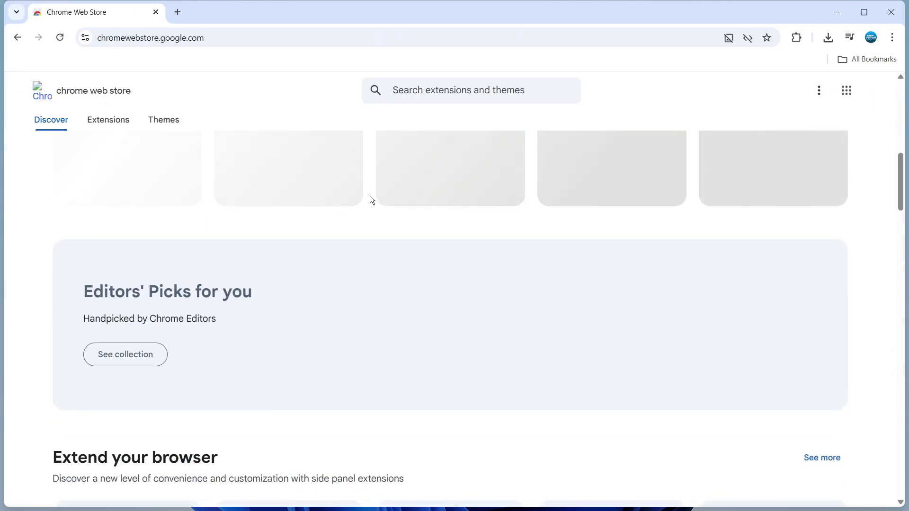
scroll(274, 196, down, 4)
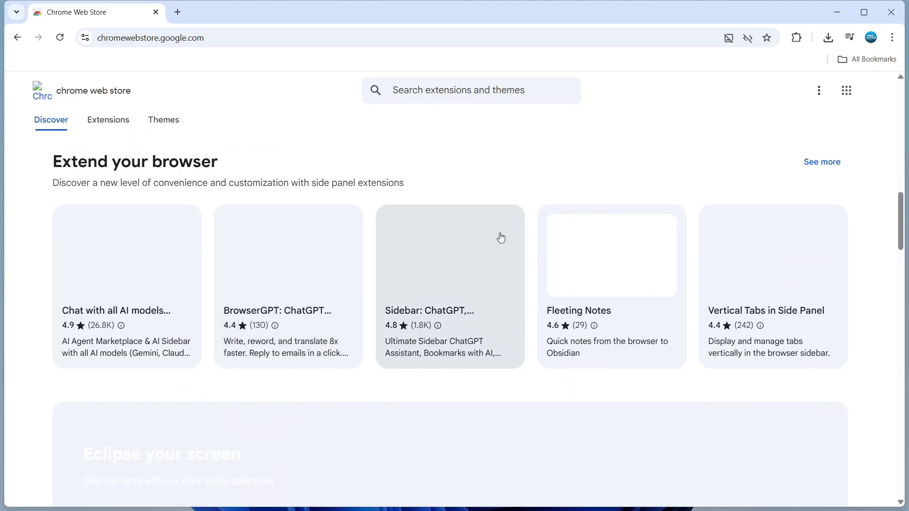
scroll(426, 199, up, 3)
scroll(425, 213, up, 3)
scroll(498, 199, up, 2)
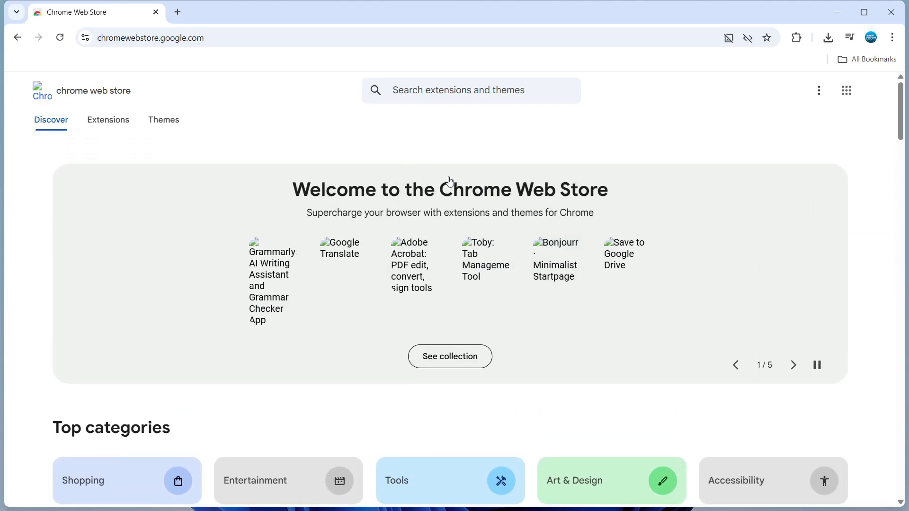
scroll(454, 312, down, 3)
scroll(408, 359, down, 3)
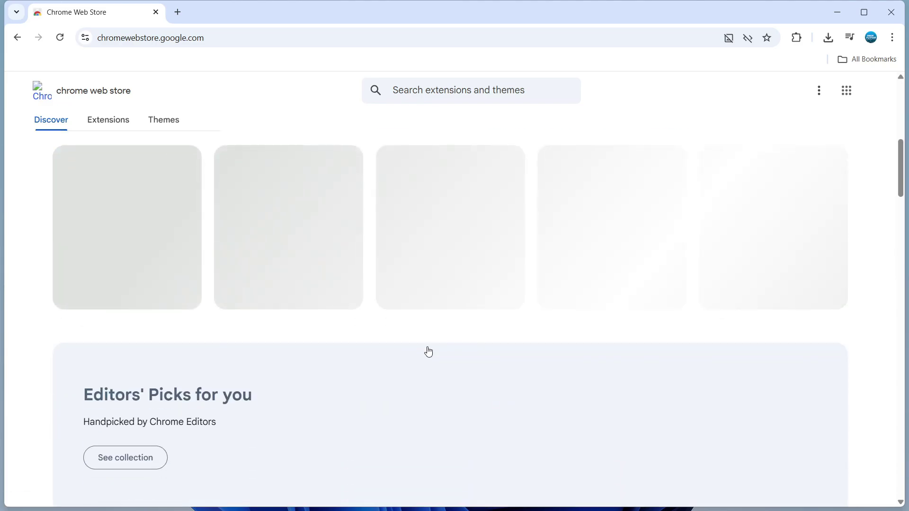
scroll(426, 347, down, 4)
click(435, 264)
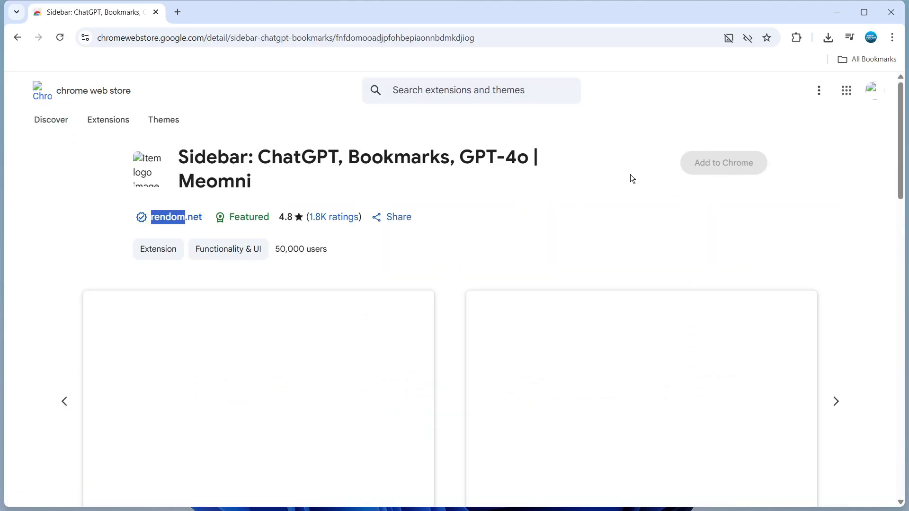
scroll(452, 240, down, 5)
scroll(498, 351, down, 4)
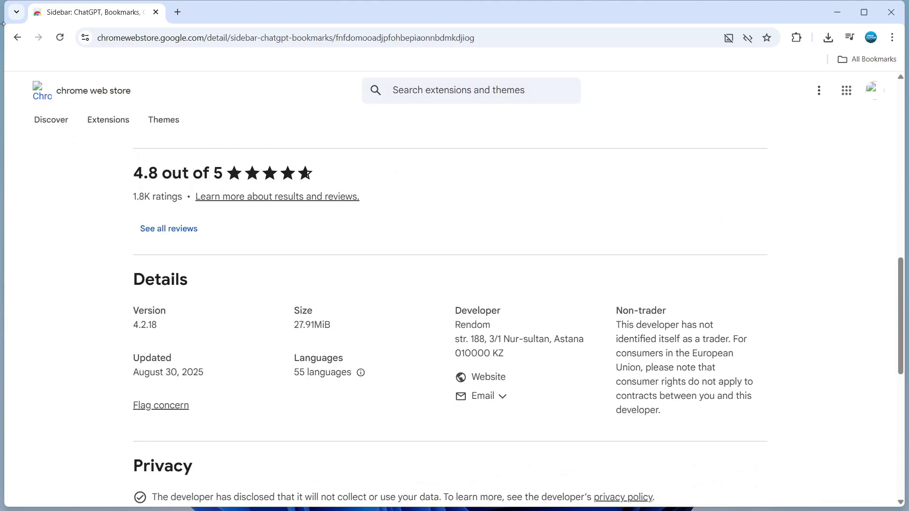
click(17, 37)
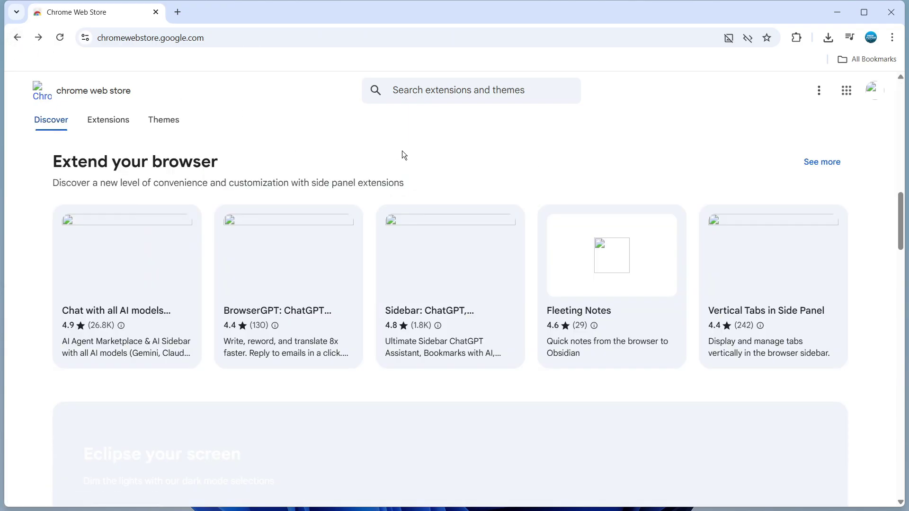
scroll(391, 175, up, 1)
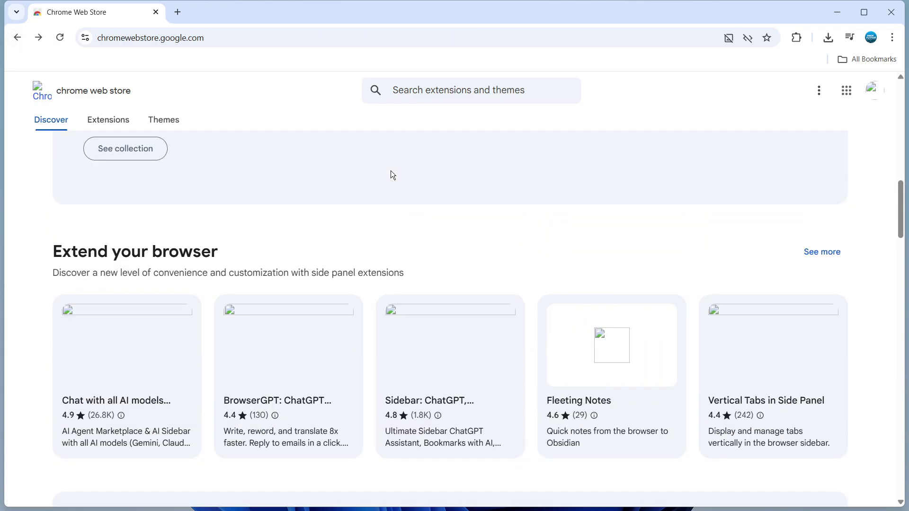
scroll(433, 189, up, 2)
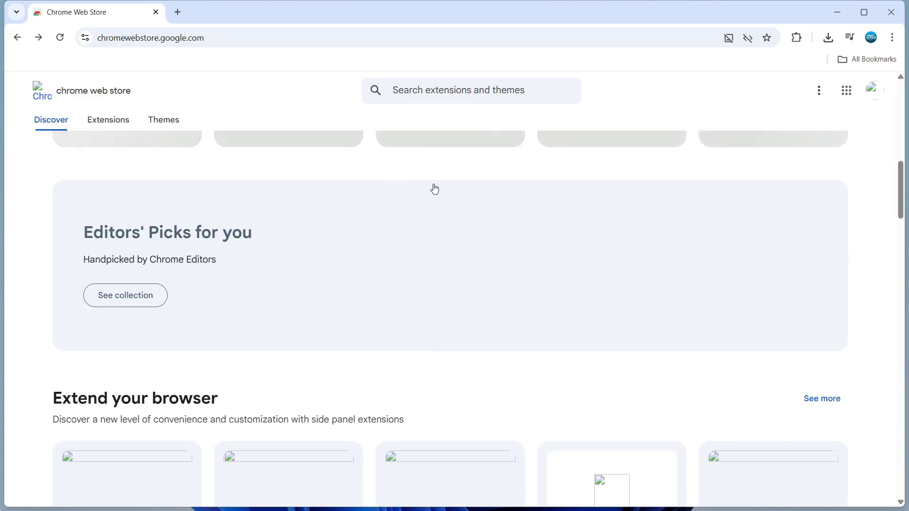
Reset the Chrome Web Store site's permissions to their defaults and reload the page
click(153, 38)
key(Escape)
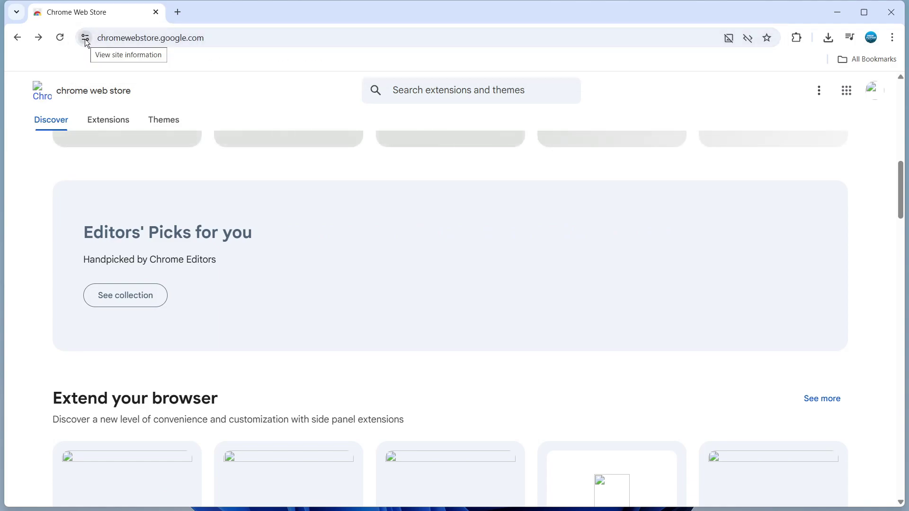
click(84, 39)
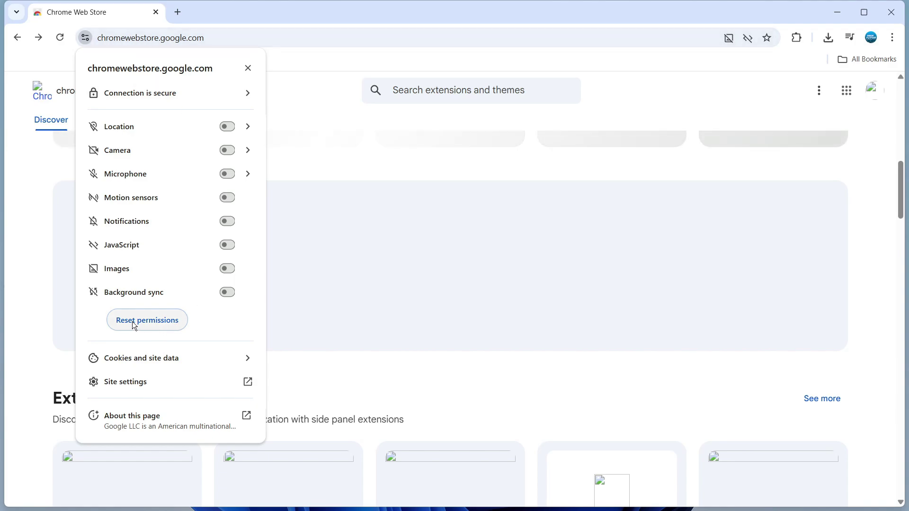
click(158, 321)
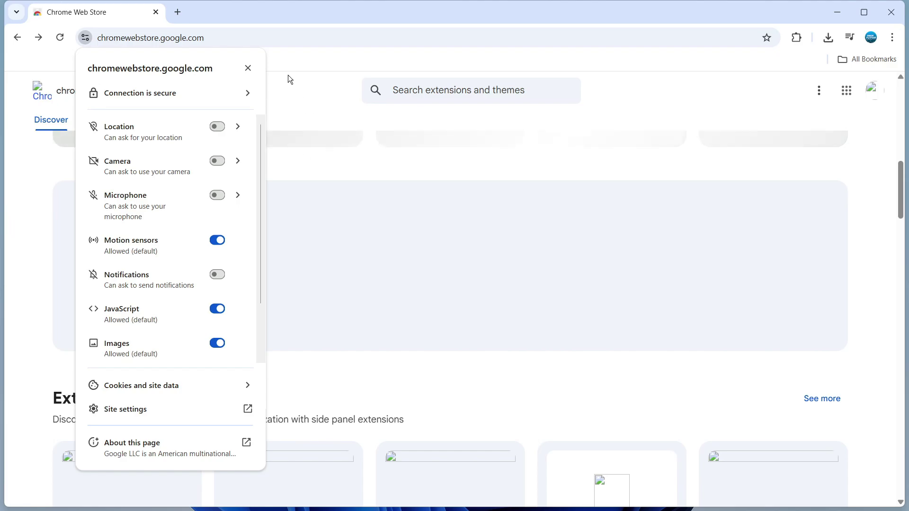
click(299, 66)
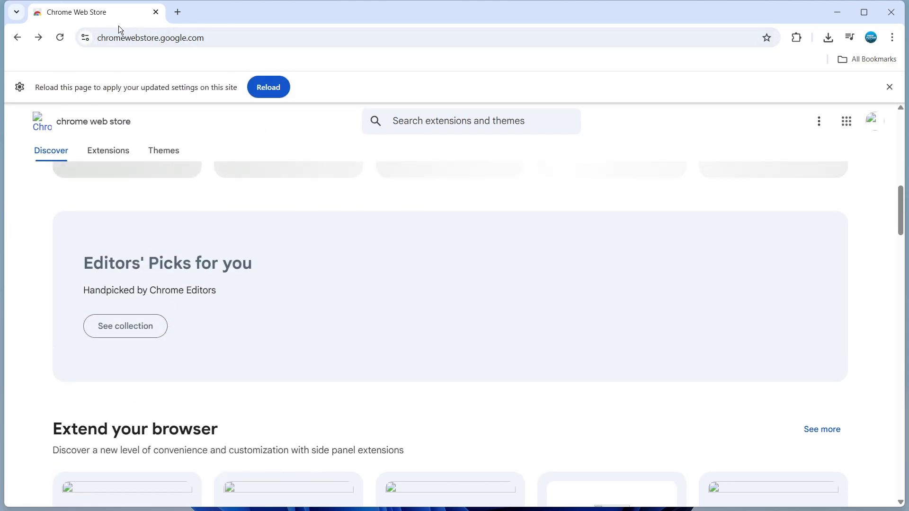
click(263, 84)
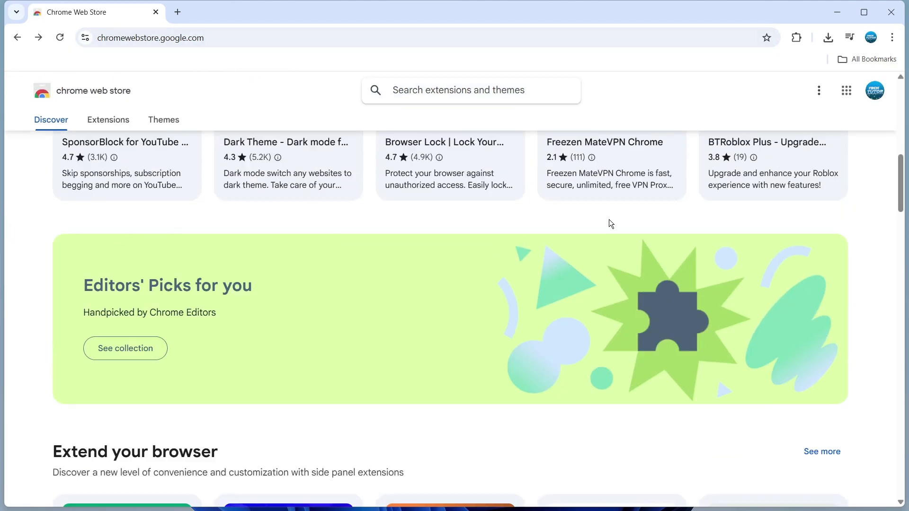
scroll(480, 203, down, 8)
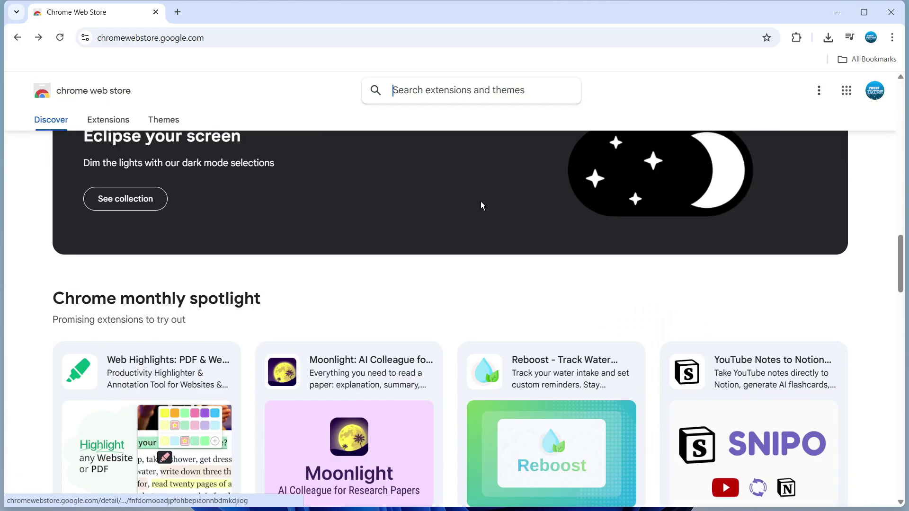
scroll(480, 203, down, 9)
scroll(468, 227, up, 3)
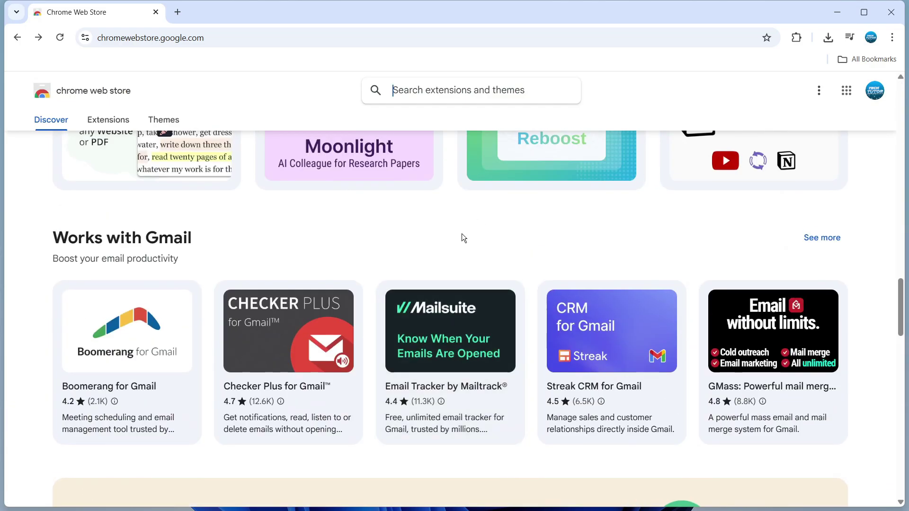
Add the Checker Plus for Gmail extension to Chrome from its store page
click(279, 338)
click(720, 166)
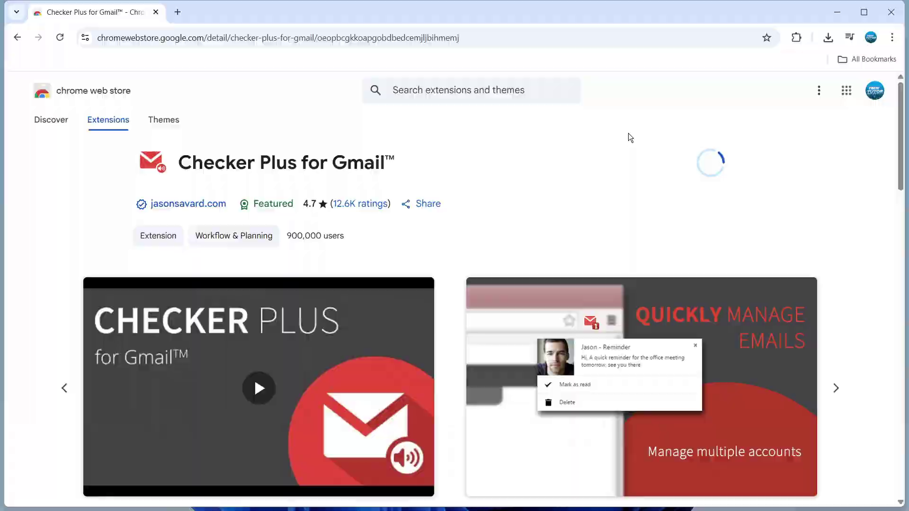
click(498, 162)
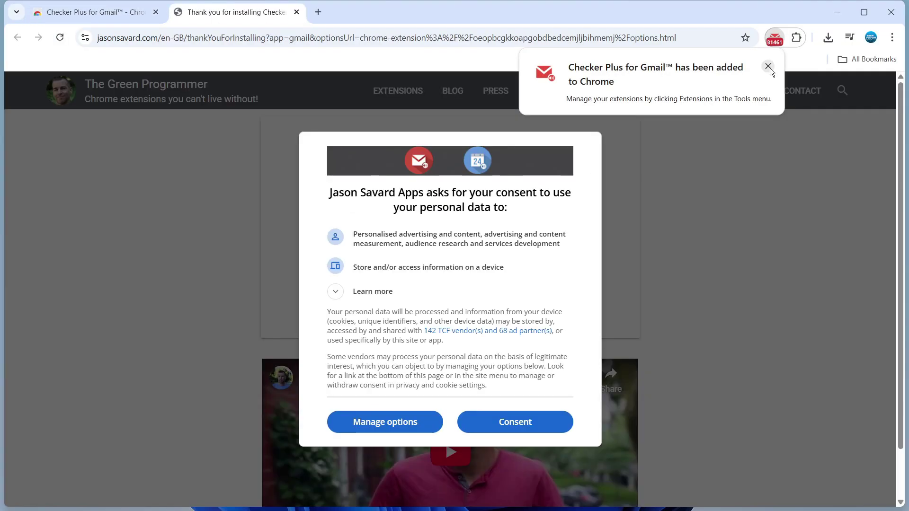
Dismiss the added notice and remove Checker Plus for Gmail via the Extensions menu
click(768, 66)
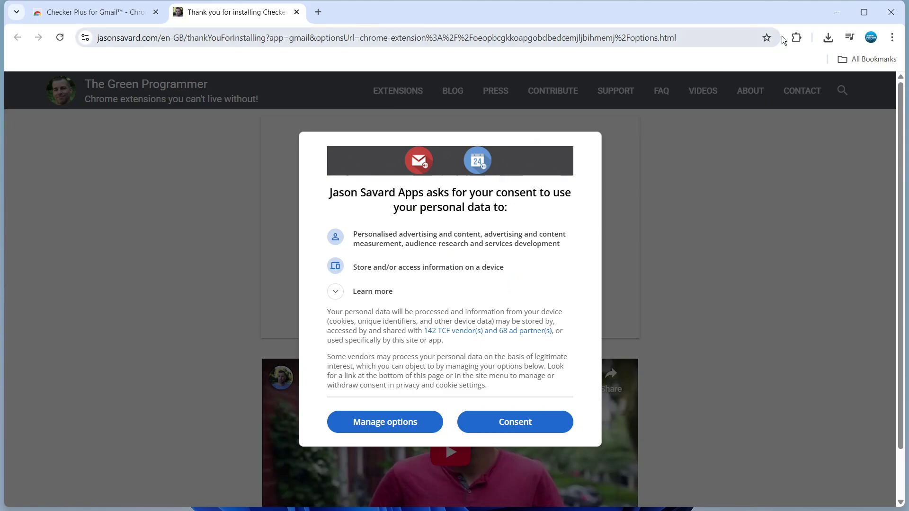
click(796, 39)
click(824, 433)
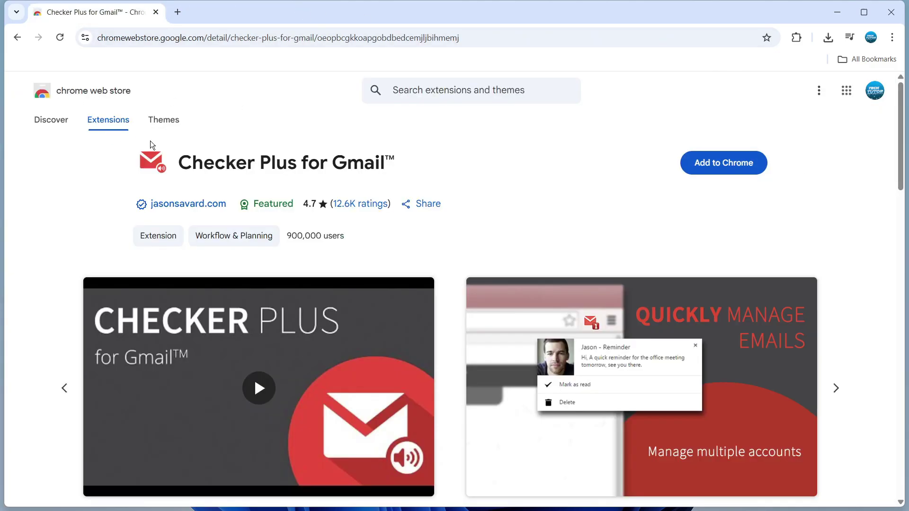
Go back to the store's Discover home page via the chrome web store logo
click(75, 97)
scroll(770, 238, up, 3)
scroll(773, 268, up, 5)
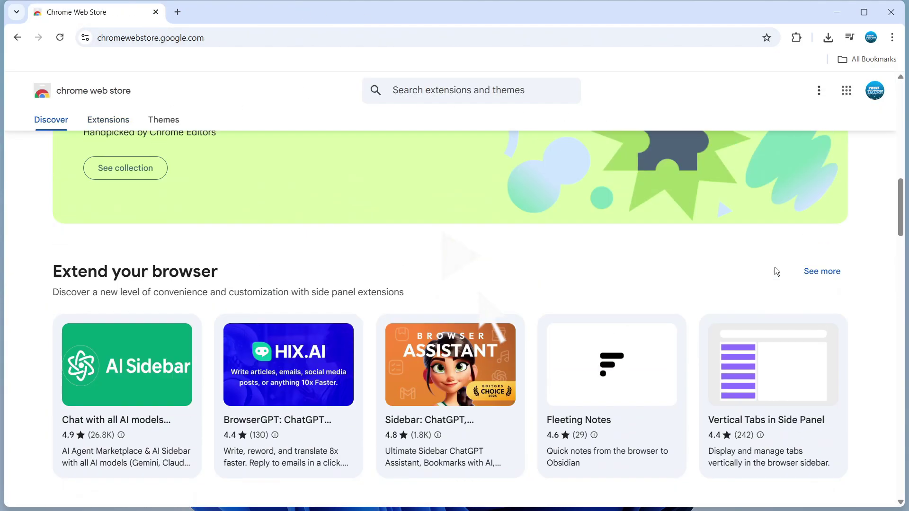
scroll(755, 231, up, 5)
scroll(755, 227, up, 1)
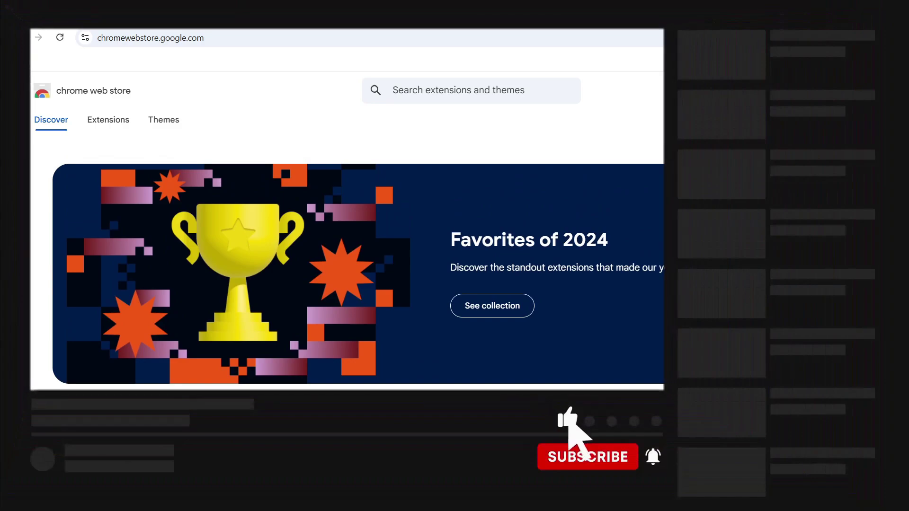